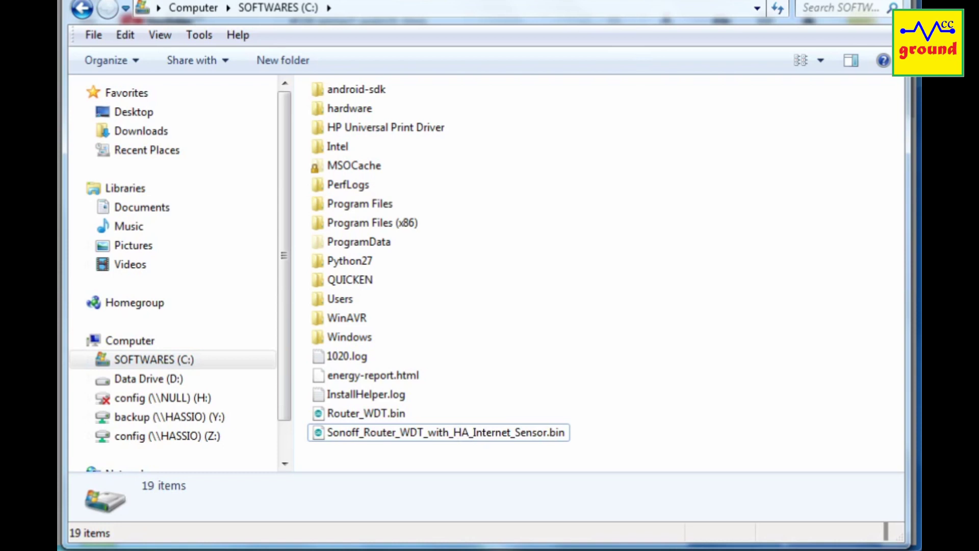
Load Sonoff_Router_WDT_with_HA_Internet_Sensor.bin as the image and Tasmotize the ESP8266 on COM8
left_click(479, 433)
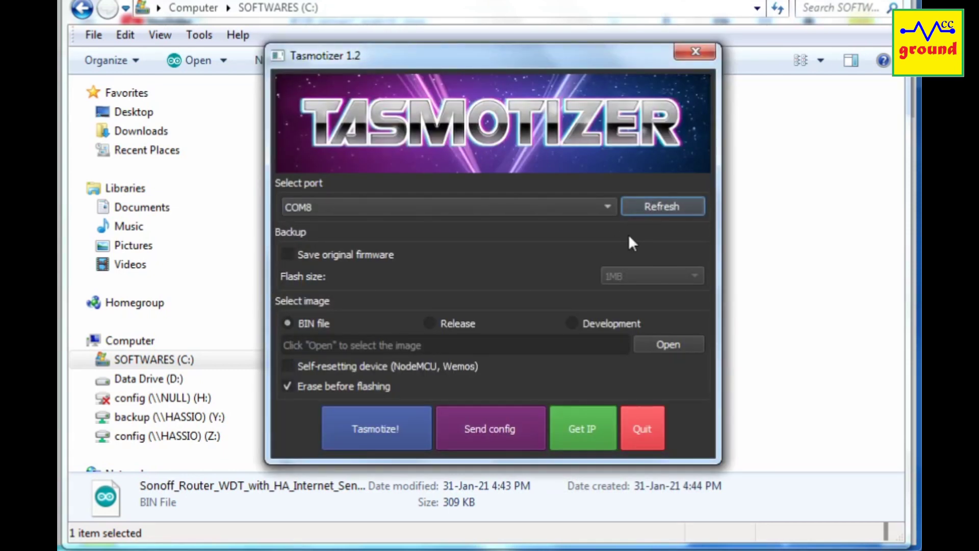
left_click(671, 346)
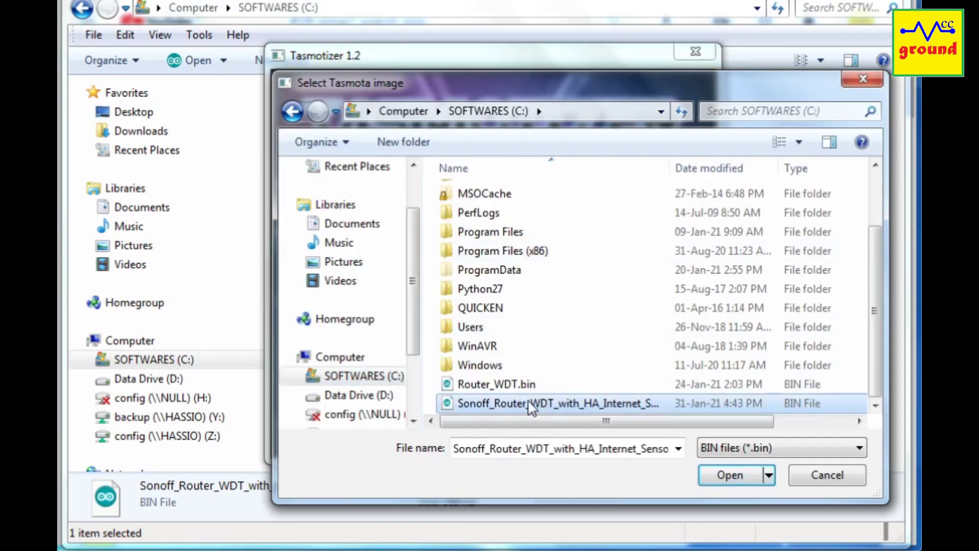
left_click(729, 475)
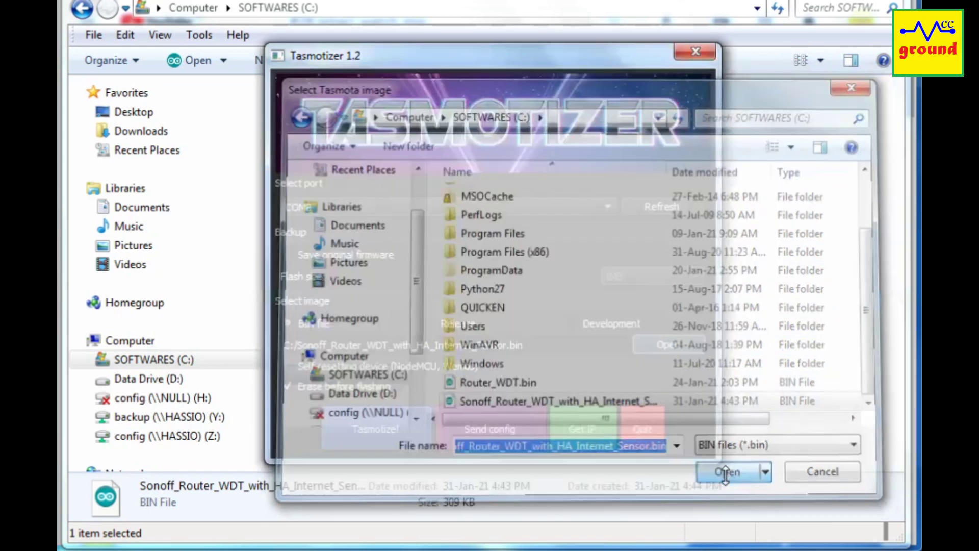
left_click(386, 433)
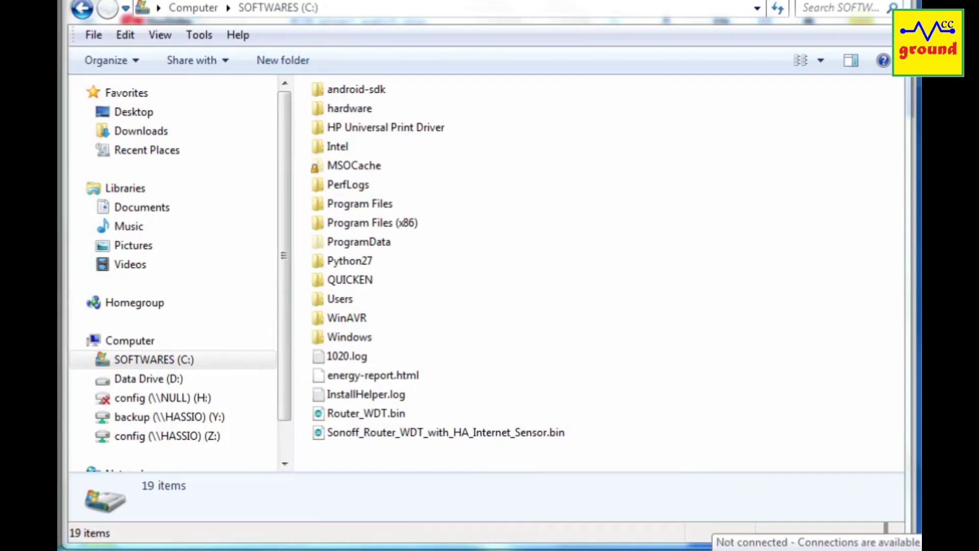
Join the vccground Wi-Fi network from the tray, entering its security key
left_click(893, 550)
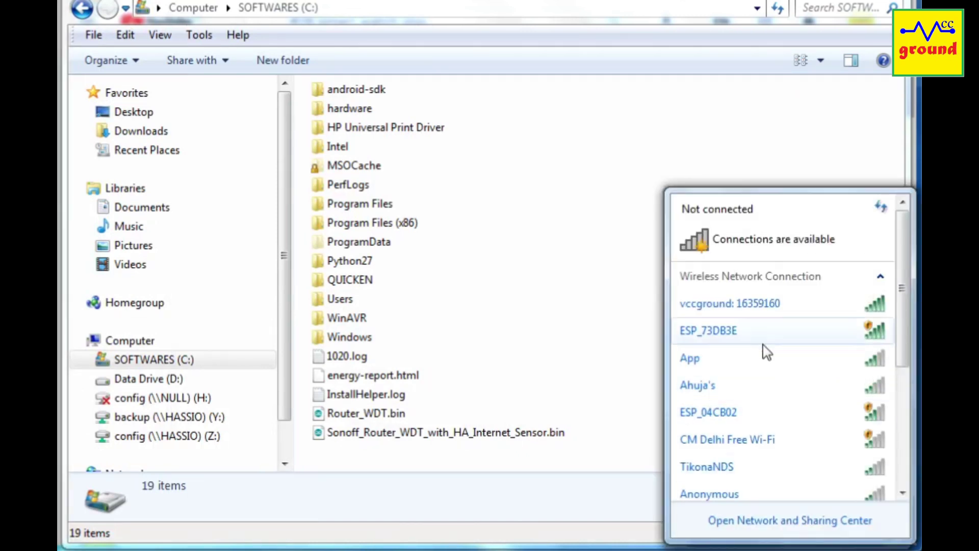
mouse_move(766, 306)
left_click(762, 310)
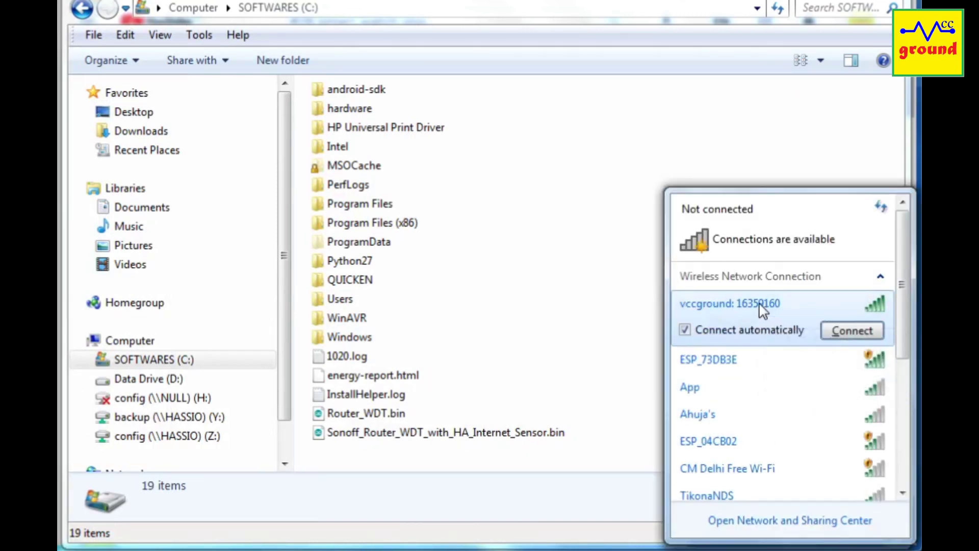
left_click(844, 329)
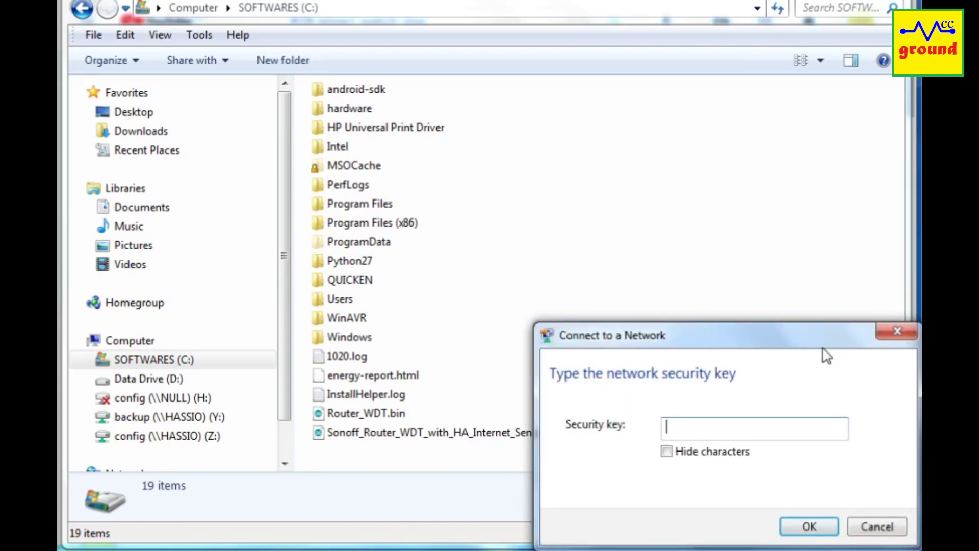
left_click(816, 528)
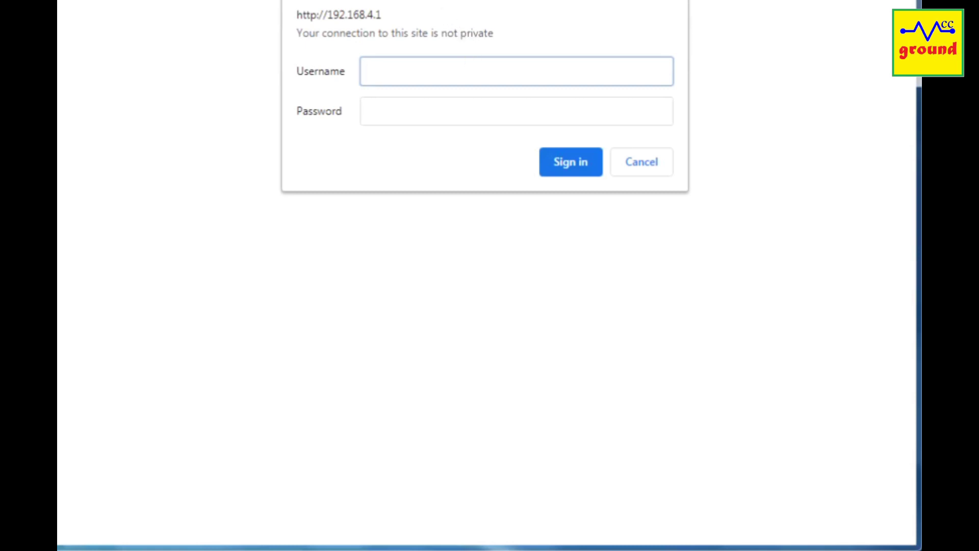
Sign in to the device config portal as admin with the portal password
type("admin")
key("Tab")
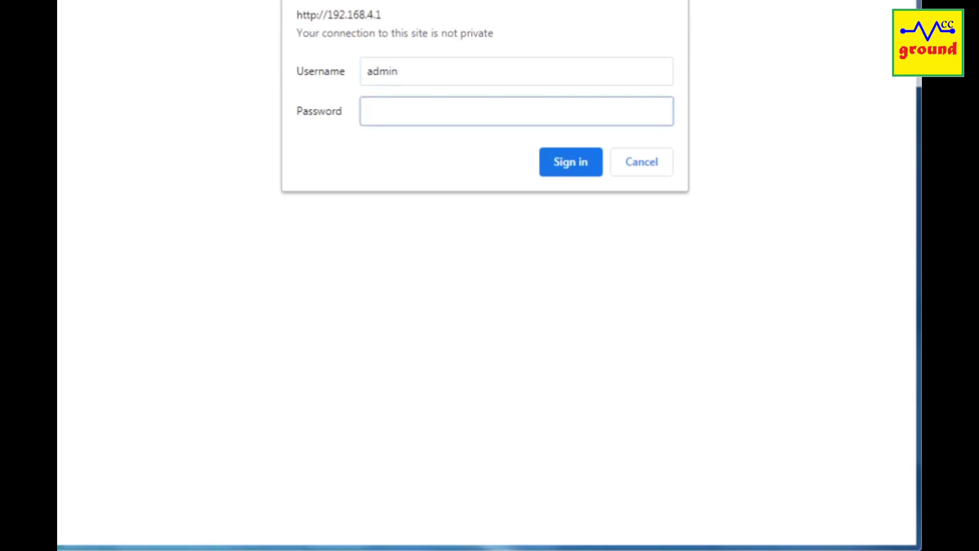
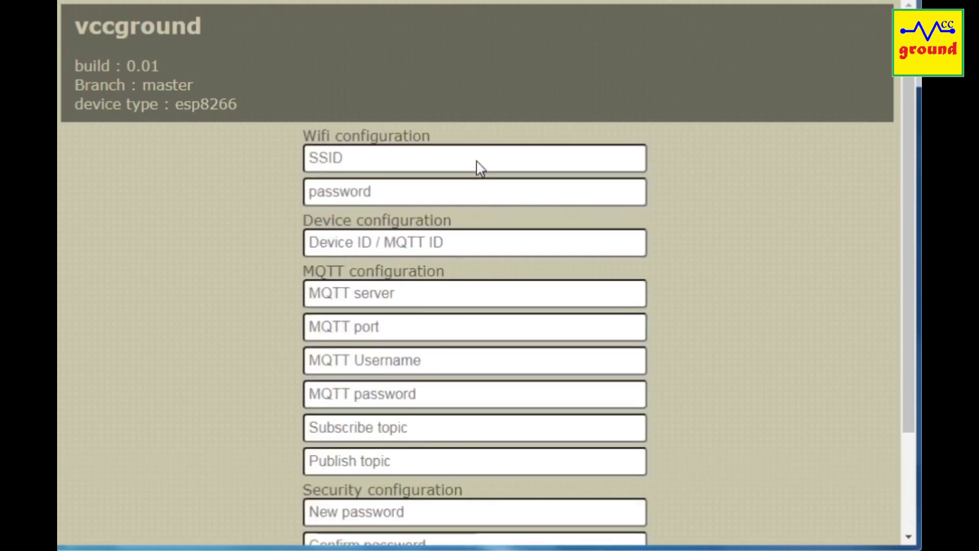
Set the Wi-Fi SSID to AAP_Ext and enter its Wi-Fi password
left_click(390, 158)
left_click(360, 197)
left_click(361, 194)
type("1")
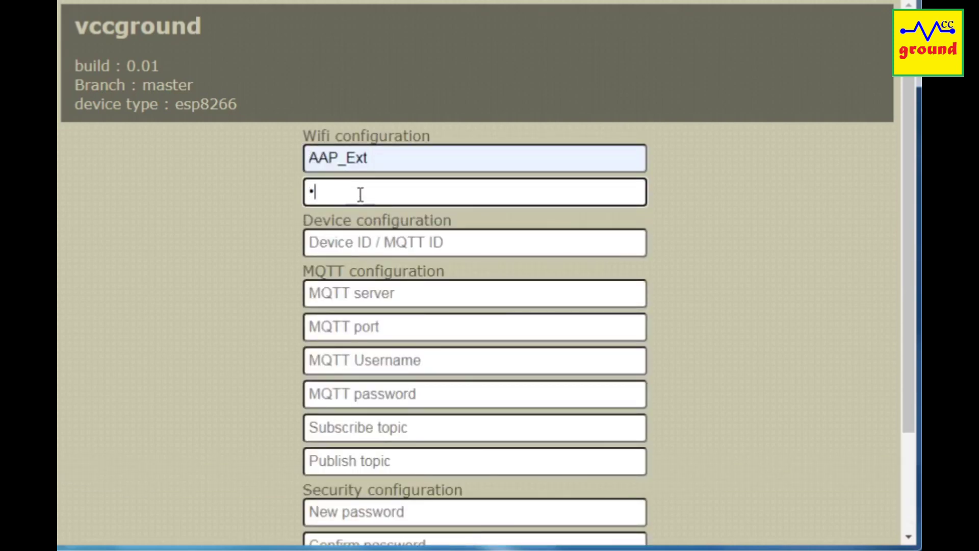
type("••••••••")
Set the MQTT server to 10.0.0.150, port 1883, with the saved username and password
left_click(343, 290)
left_click(340, 333)
left_click(350, 327)
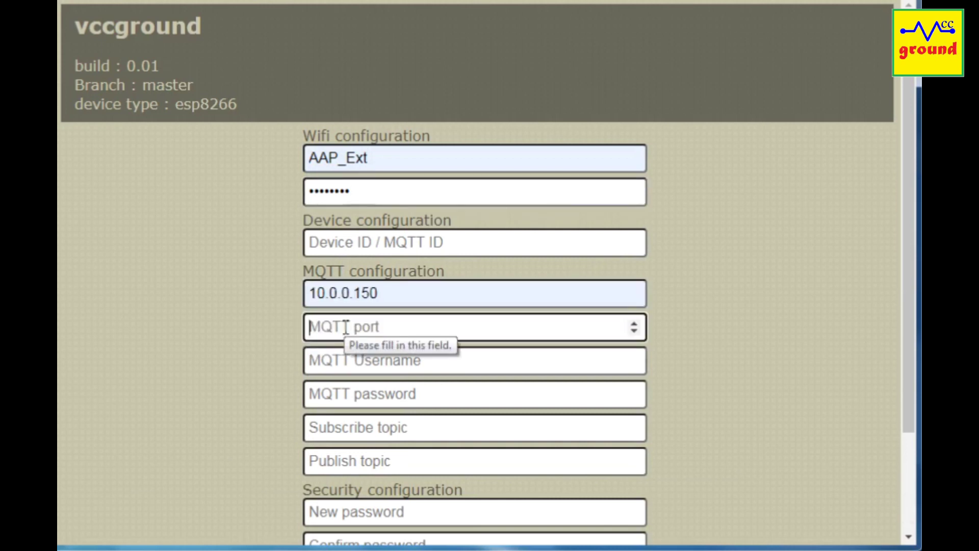
type("1883")
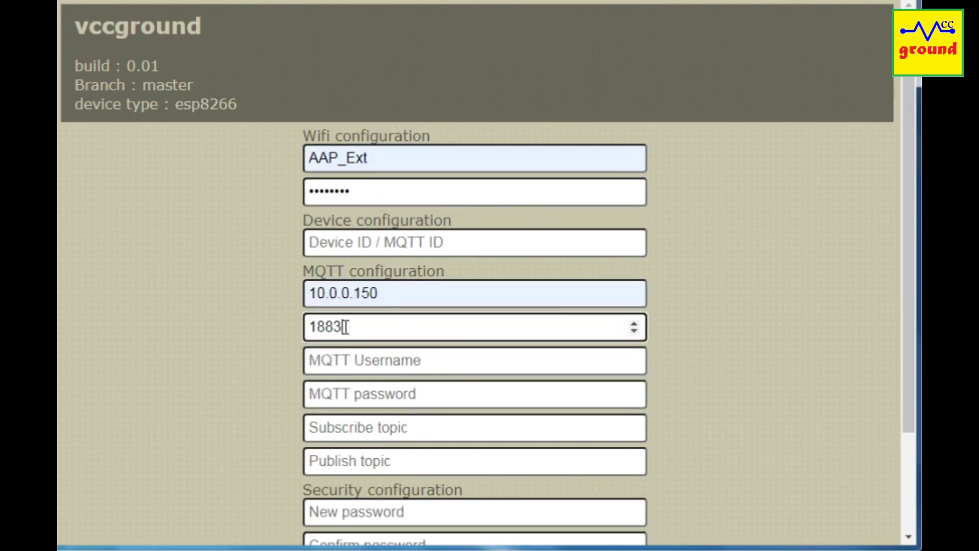
left_click(359, 360)
left_click(358, 398)
left_click(357, 400)
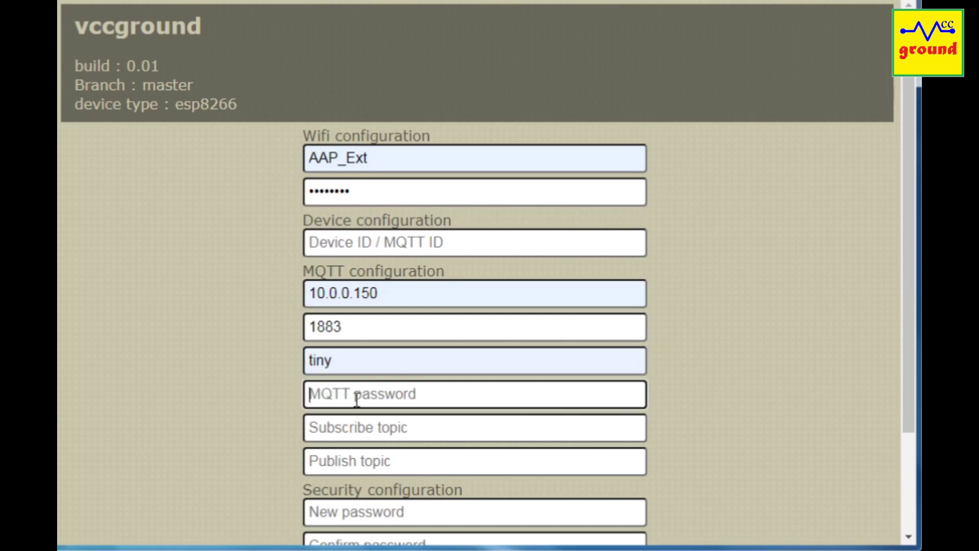
type("*********")
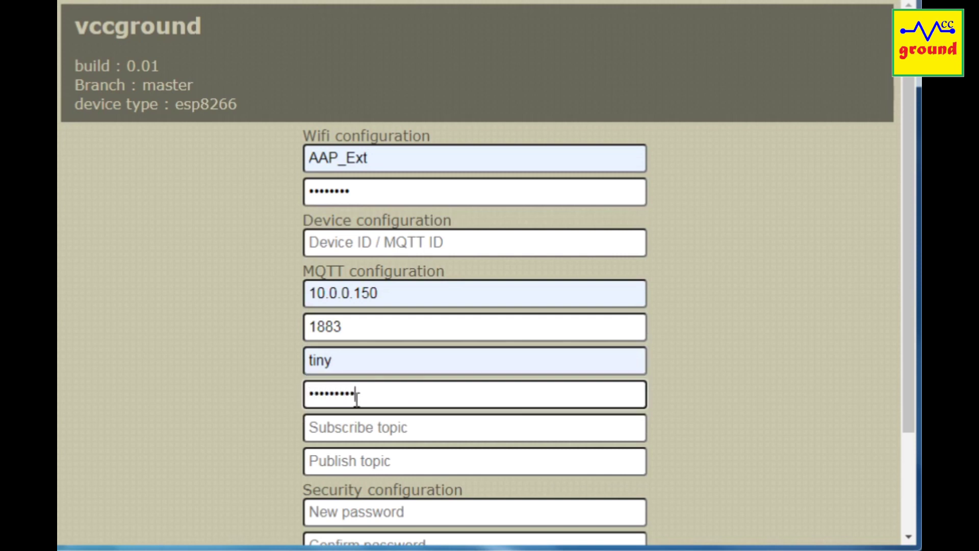
Set the subscribe topic to internettopic, enter a new portal password, and save
left_click(341, 426)
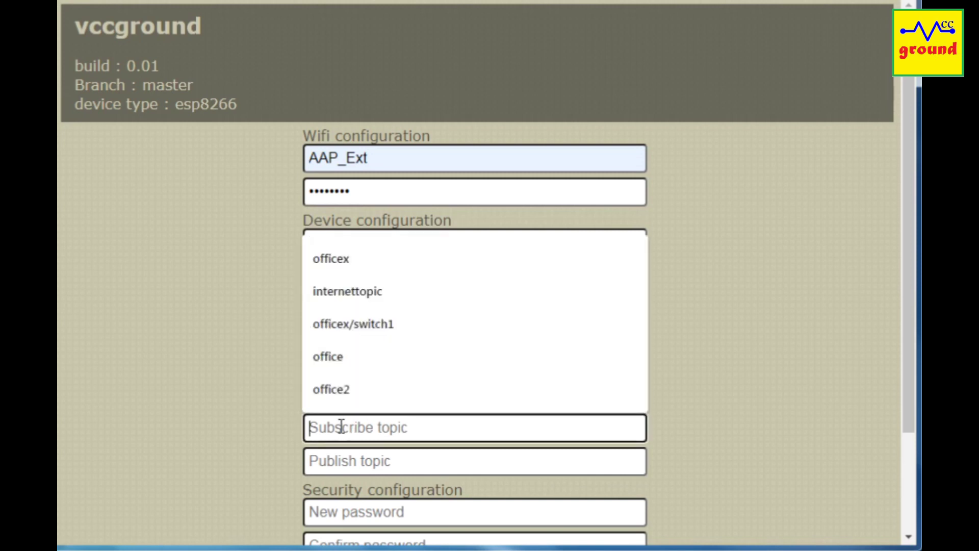
left_click(355, 301)
scroll(389, 457, "down", 3)
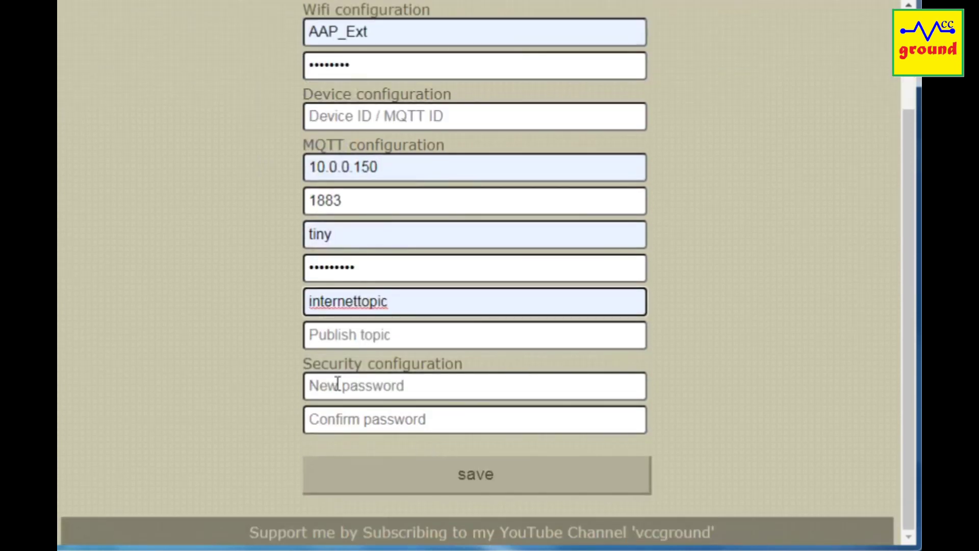
left_click(337, 385)
type("**")
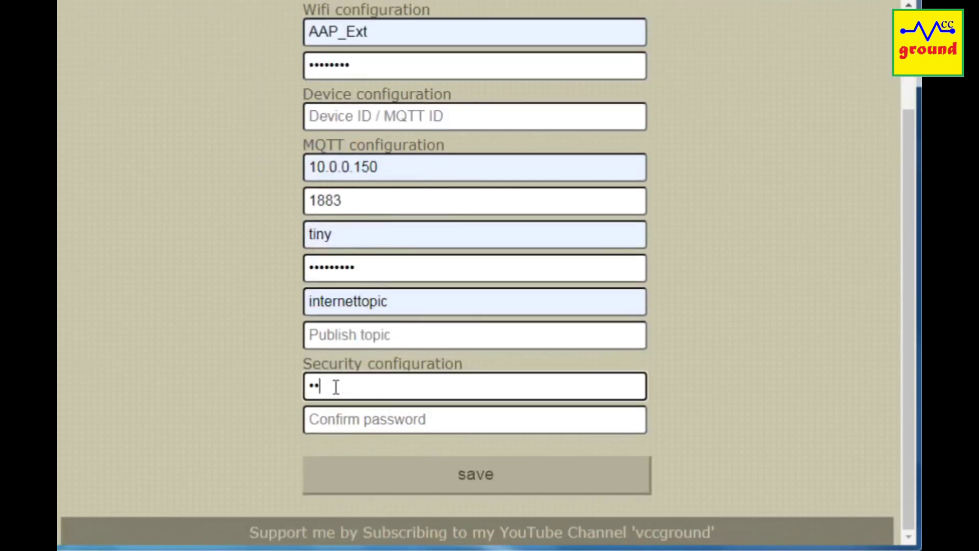
type("***")
key("Tab")
type("*****")
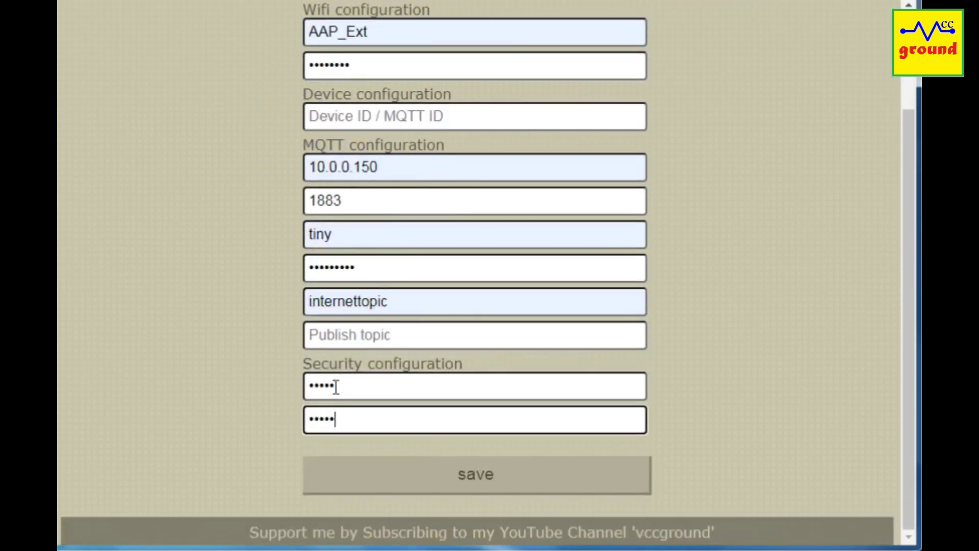
left_click(497, 475)
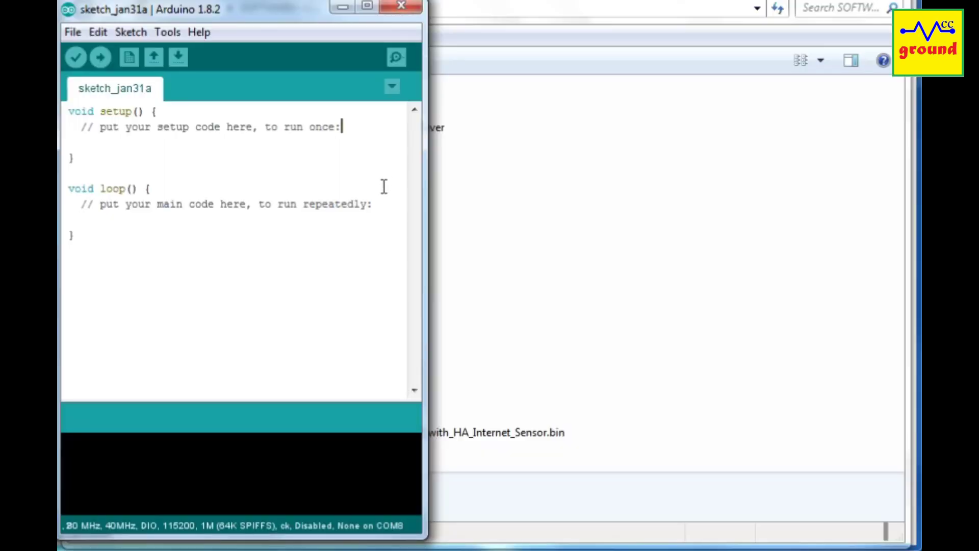
Open the COM8 serial monitor to see the device on AAP_Ext with Internet OK
left_click(396, 57)
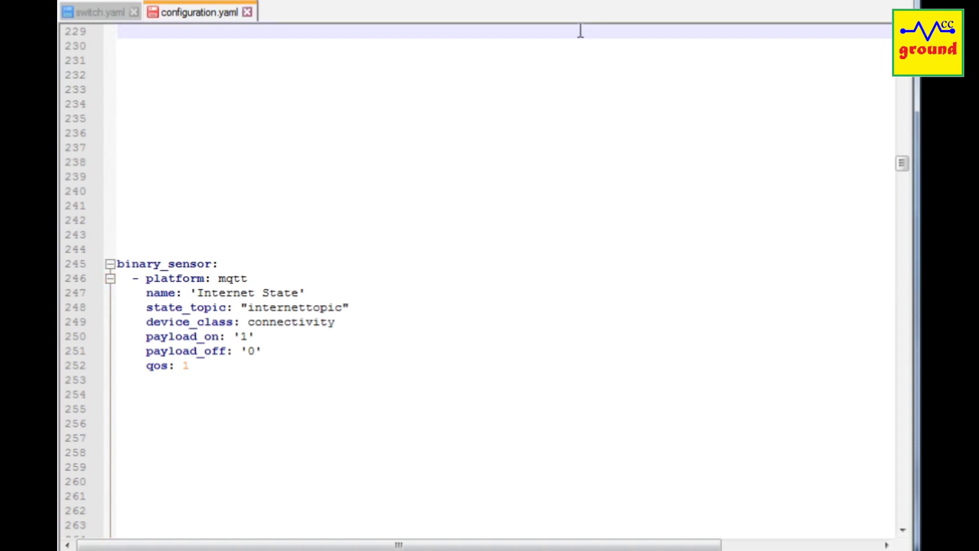
Highlight the internettopic state_topic value on line 248 of configuration.yaml
left_click_drag(351, 308, 245, 312)
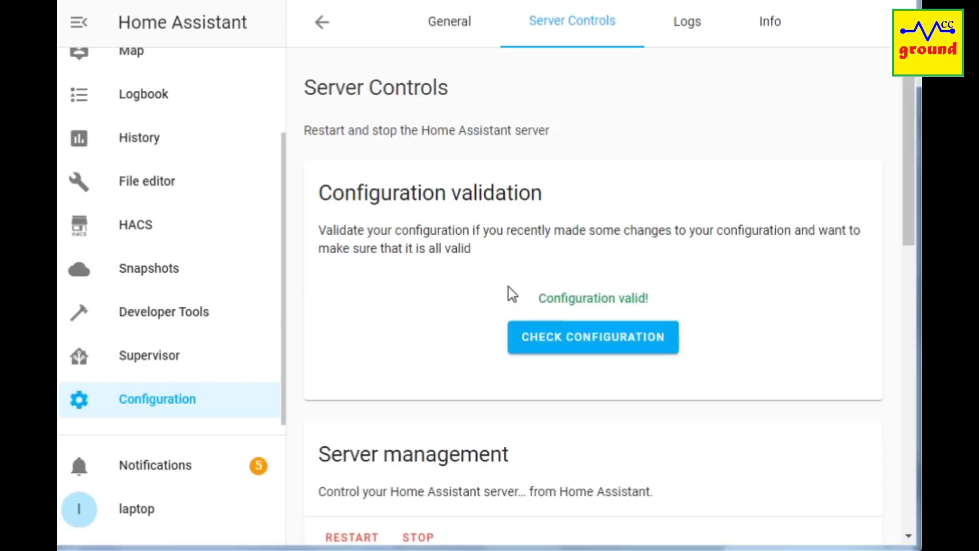
Select the 'on' state of binary_sensor.internet_state in the States list
scroll(452, 299, "down", 7)
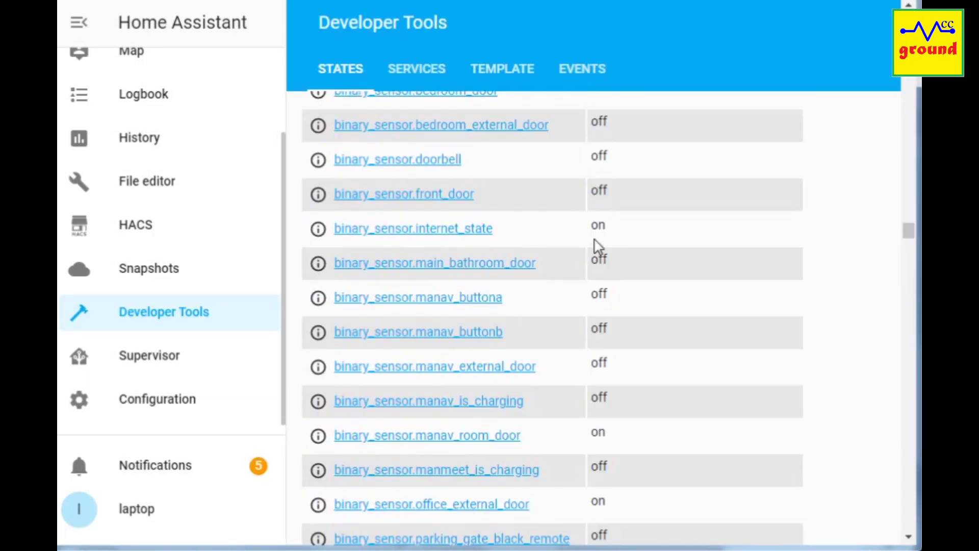
double_click(598, 226)
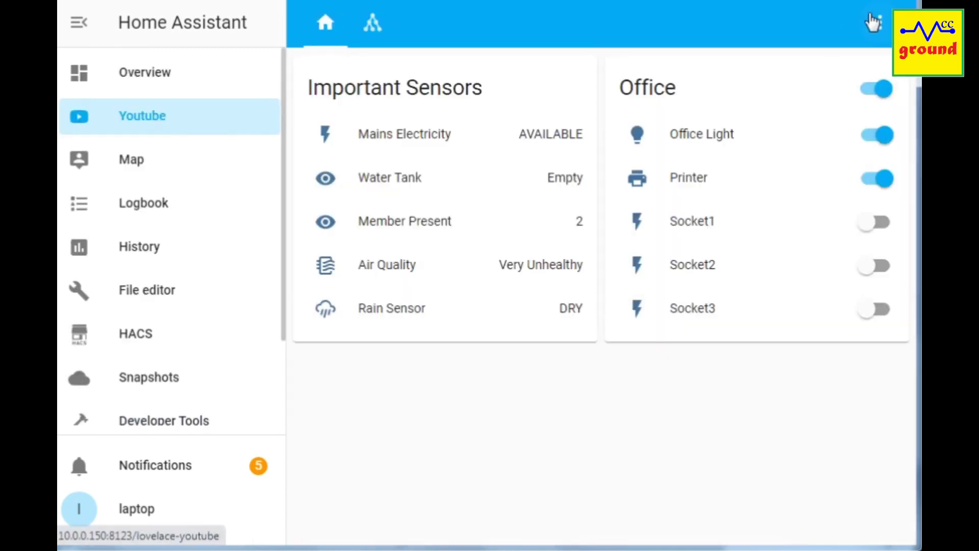
Add binary_sensor.internet_state to the Important Sensors card, save it, and exit dashboard editing
left_click(880, 23)
left_click(813, 80)
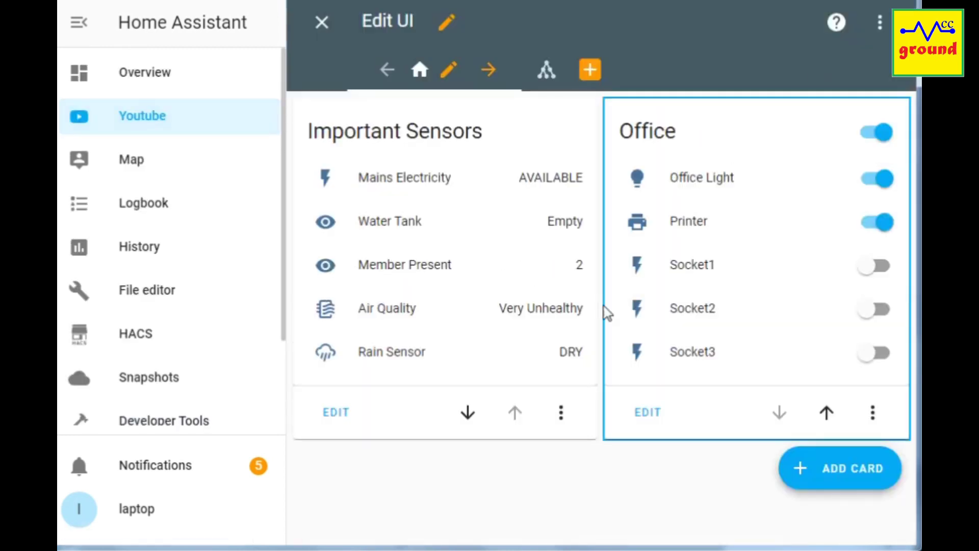
left_click(333, 408)
scroll(319, 380, "down", 5)
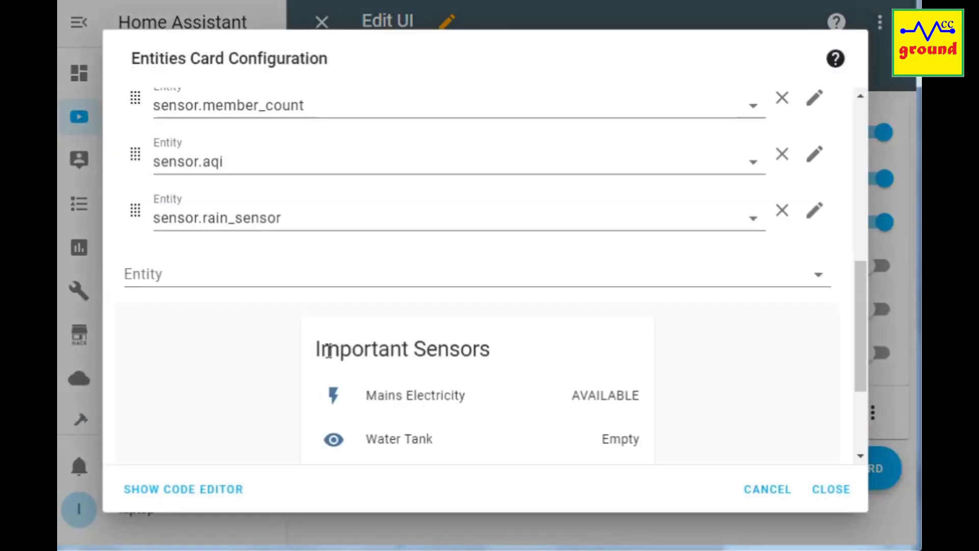
left_click(181, 274)
type("i")
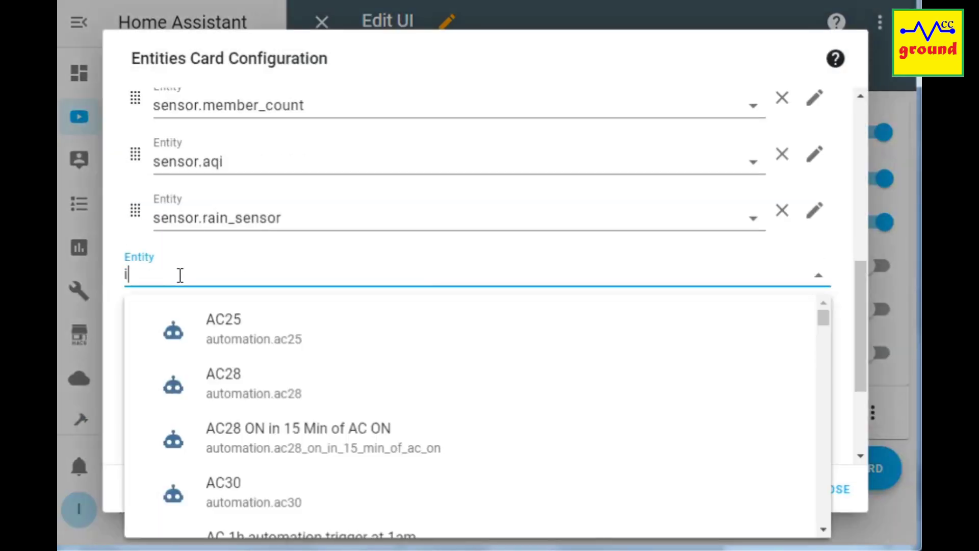
type("nternet")
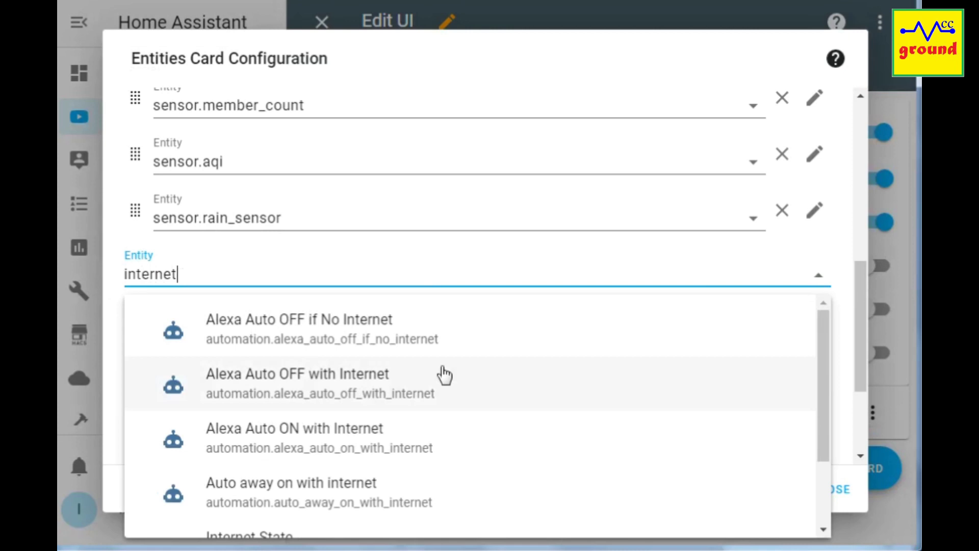
left_click_drag(822, 390, 823, 417)
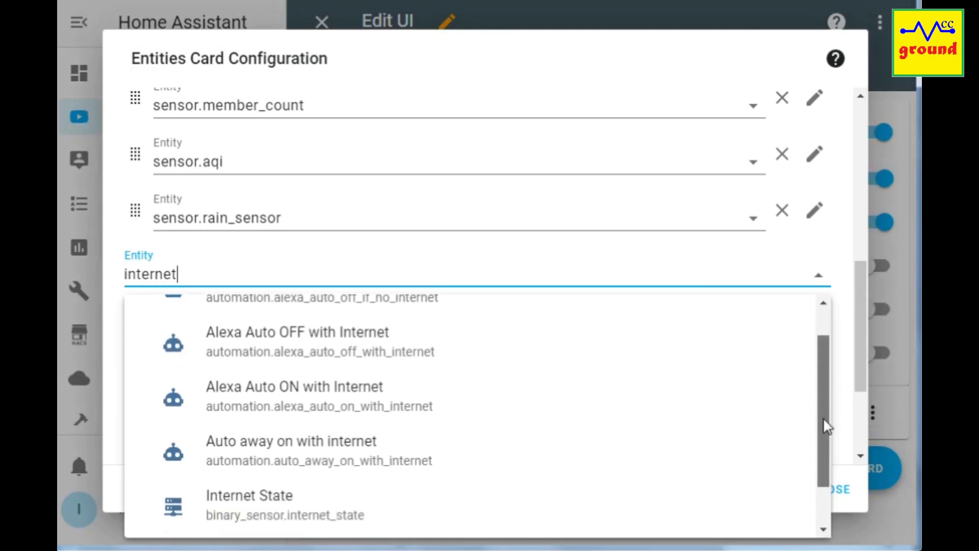
left_click(268, 503)
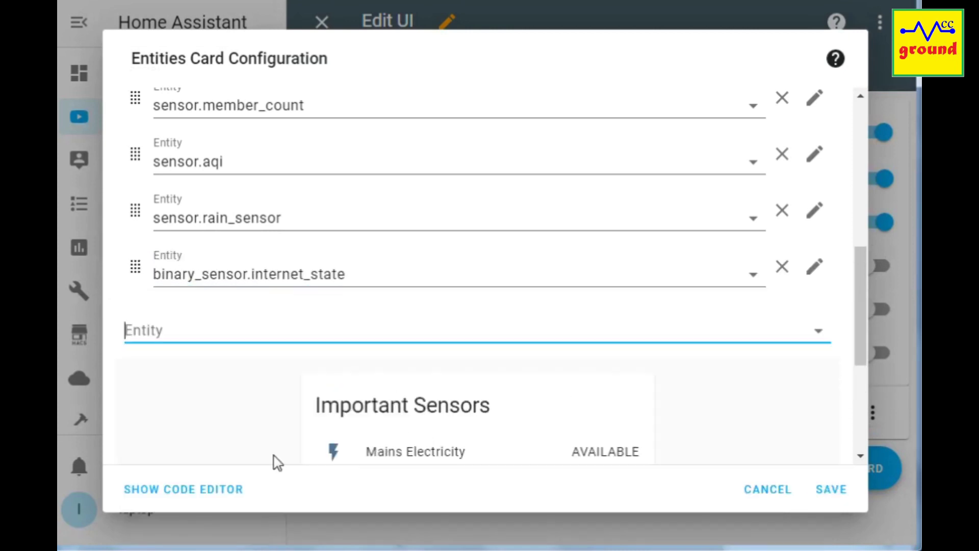
left_click(830, 490)
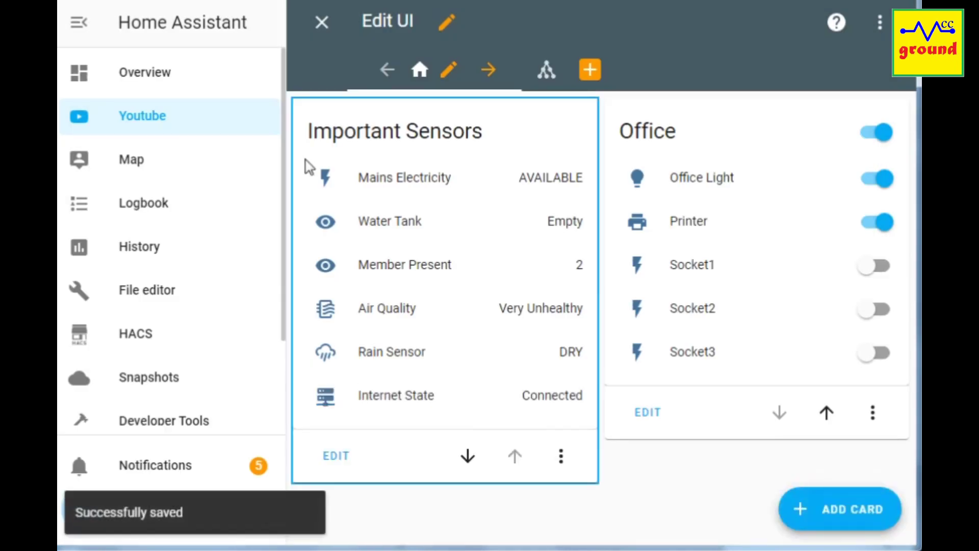
left_click(322, 22)
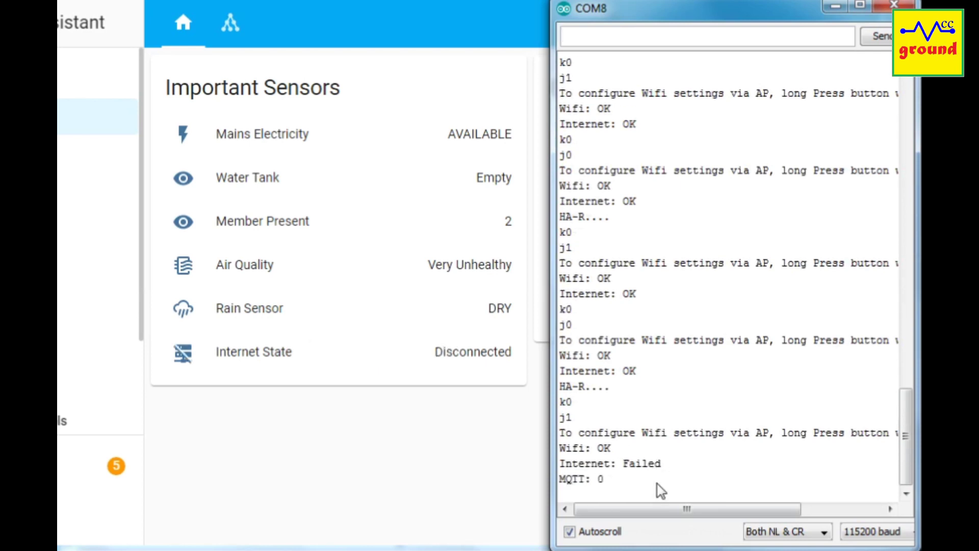
Highlight the Internet: Failed status in the serial log, then clear the selection
left_click_drag(623, 464, 667, 466)
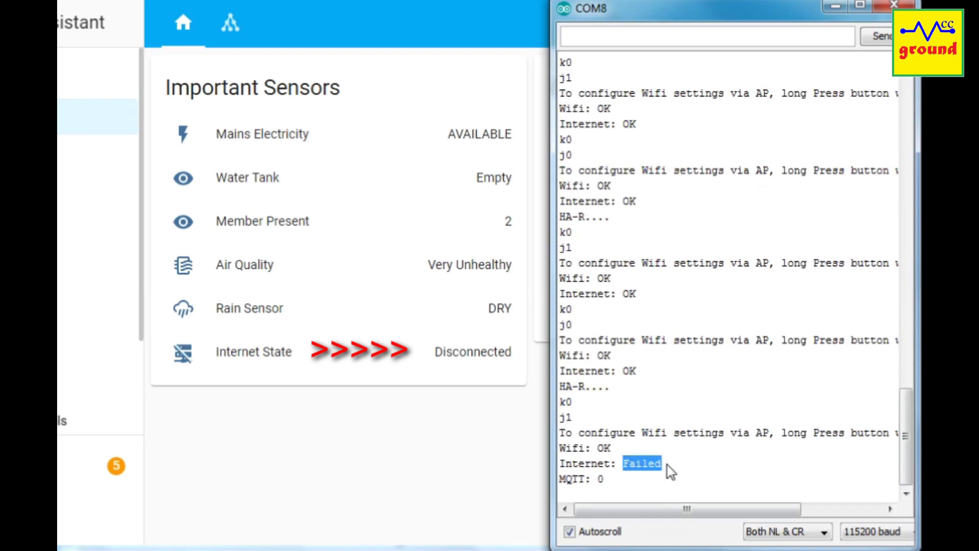
left_click(839, 477)
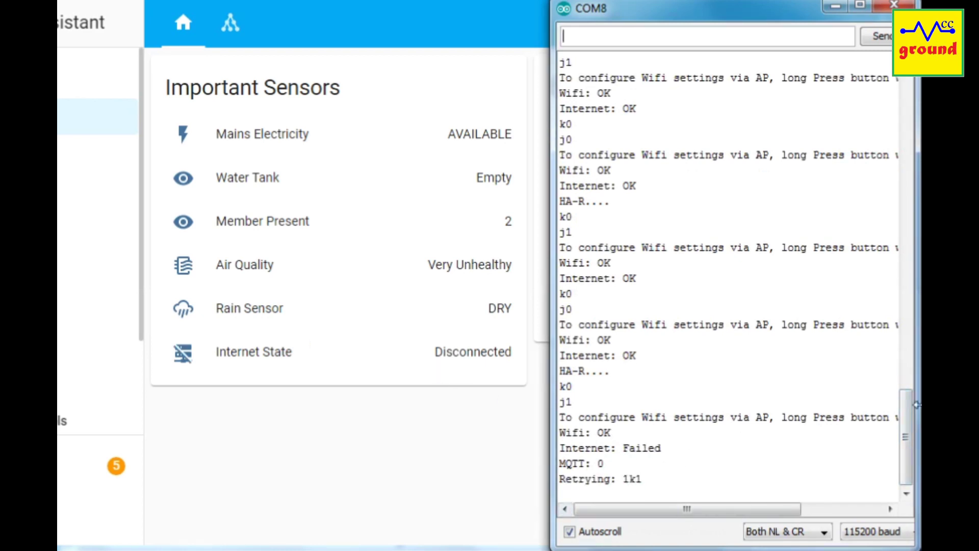